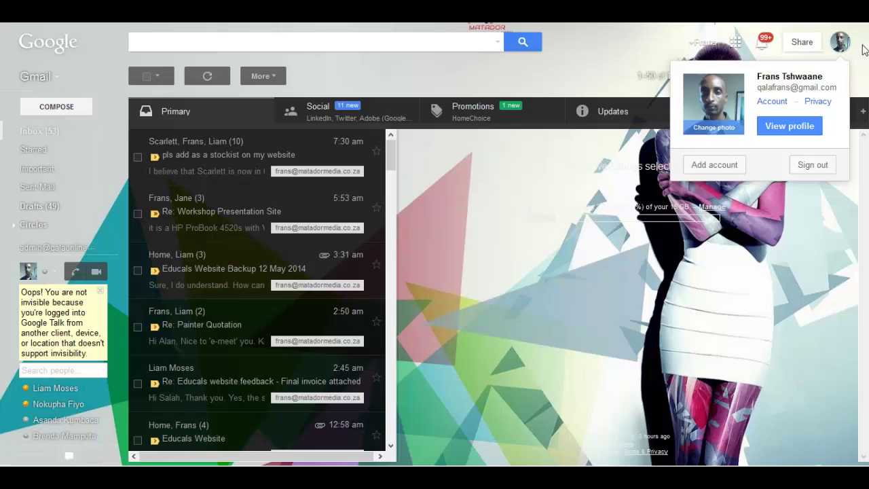
- Dismiss the account details popup to reveal the Primary inbox
left_click(865, 48)
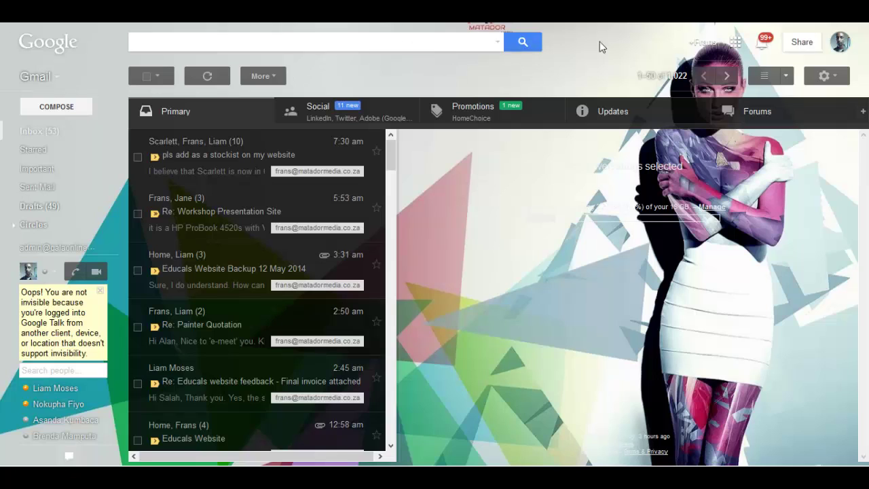
- Open the full Gmail settings from the gear menu and show the Accounts and Import tab
left_click(836, 83)
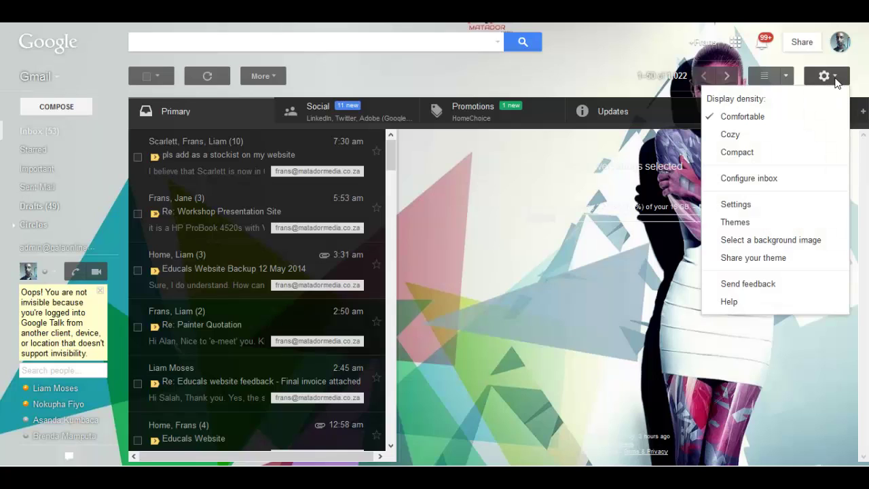
left_click(747, 208)
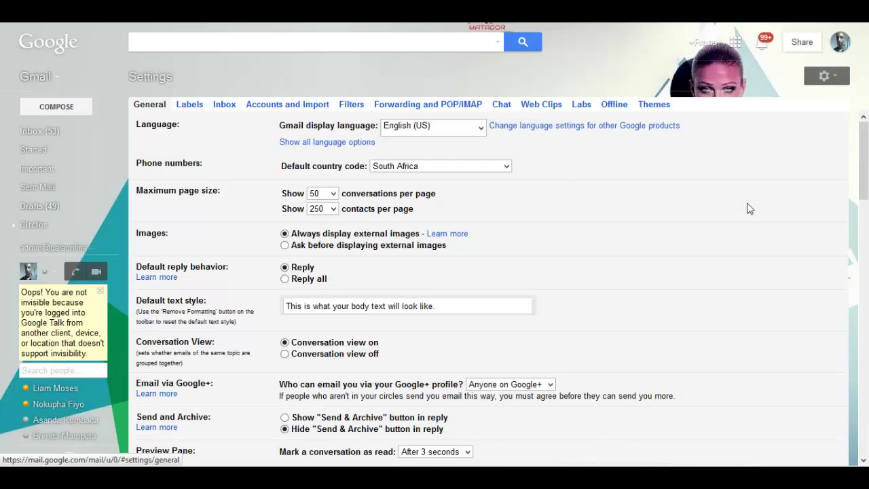
left_click(282, 106)
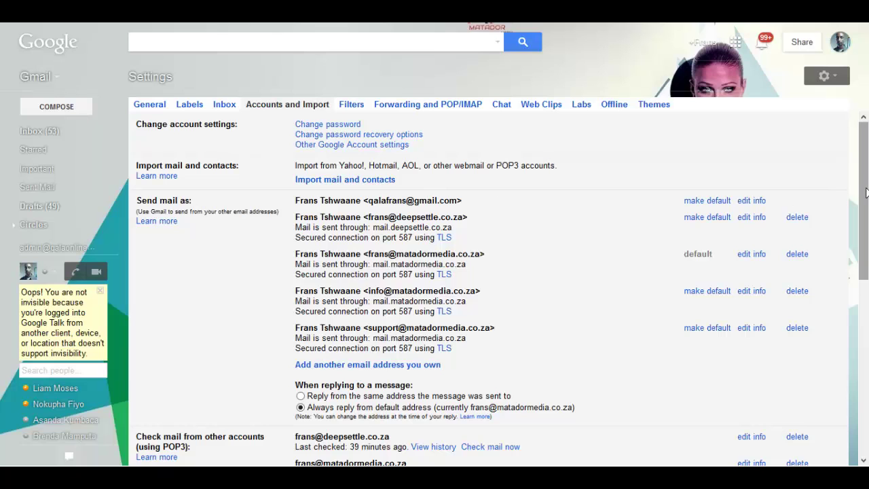
- Scroll down to the 'Check mail from other accounts' section listing the four POP3 accounts
left_click_drag(867, 192, 866, 288)
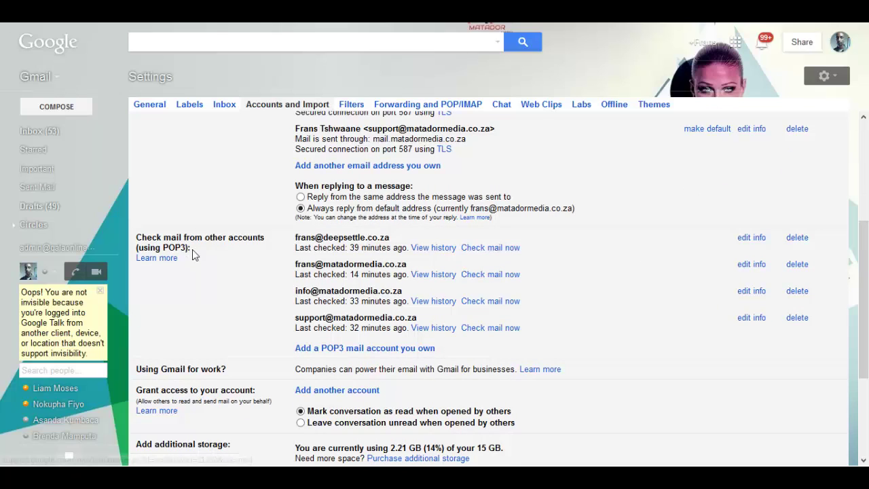
- Start 'Add a POP3 mail account you own' and enter the fashion alias e-mail address
left_click(326, 350)
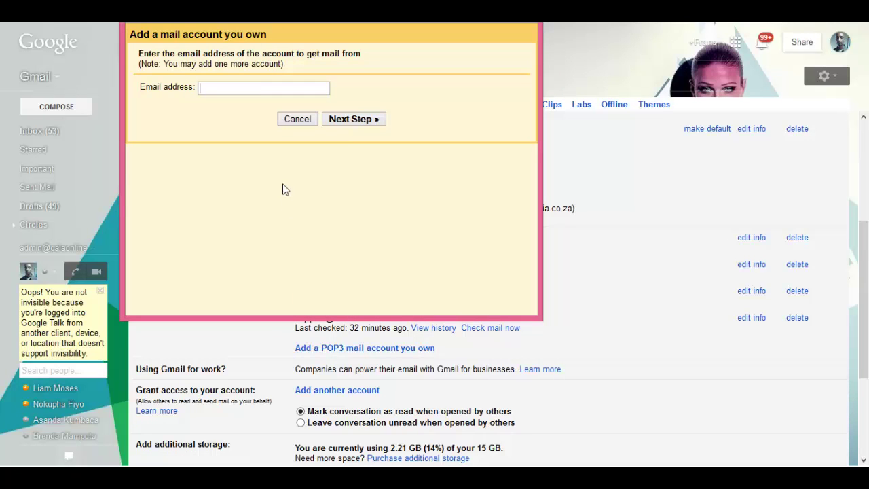
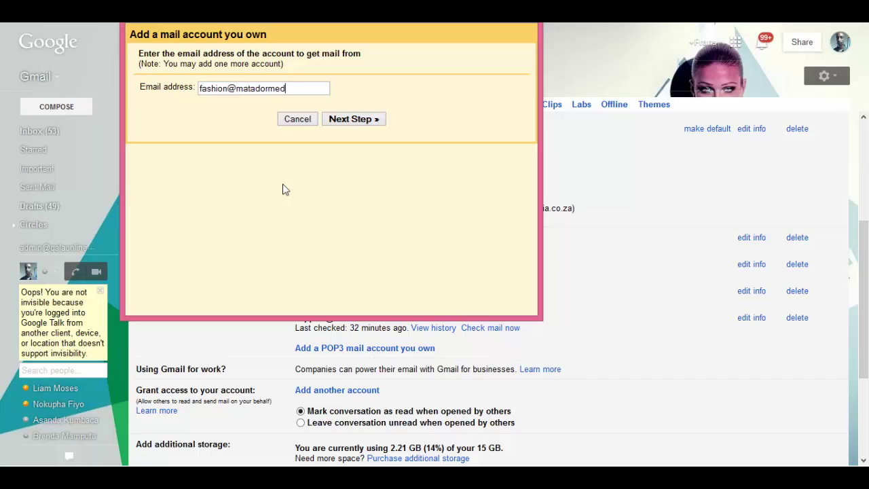
left_click(346, 121)
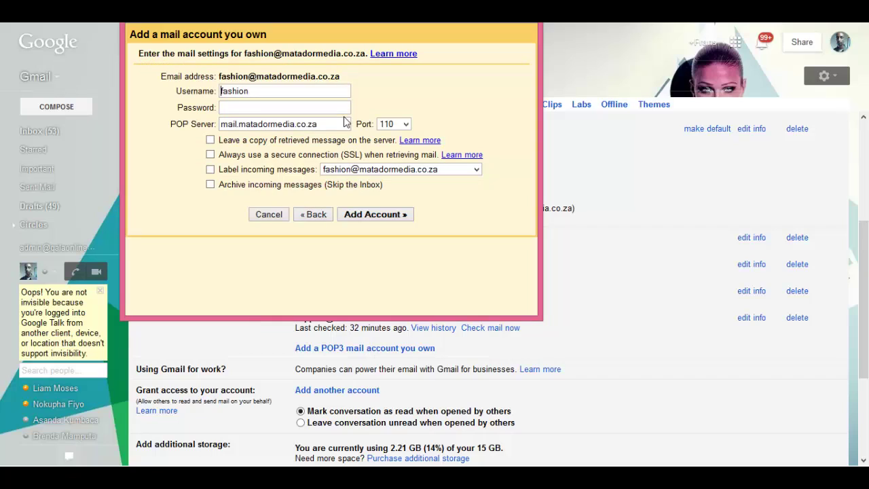
left_click(253, 90)
type("@matadormed")
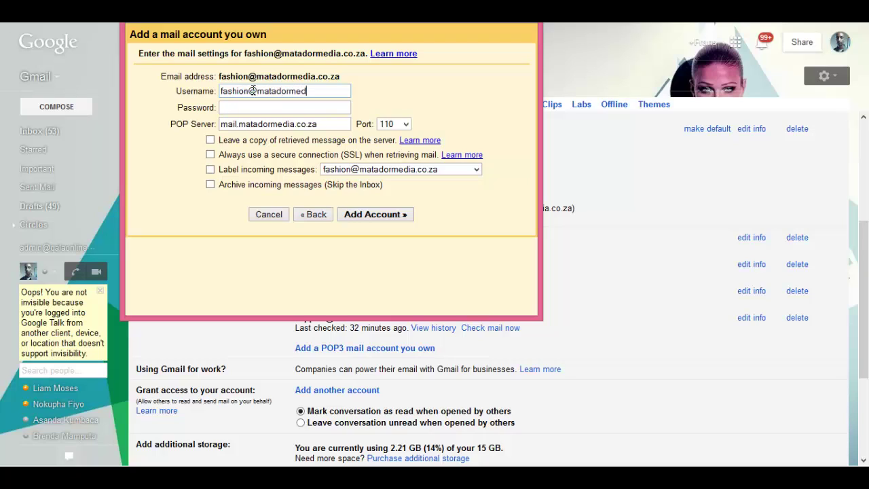
type("ia.co.za")
key("Tab")
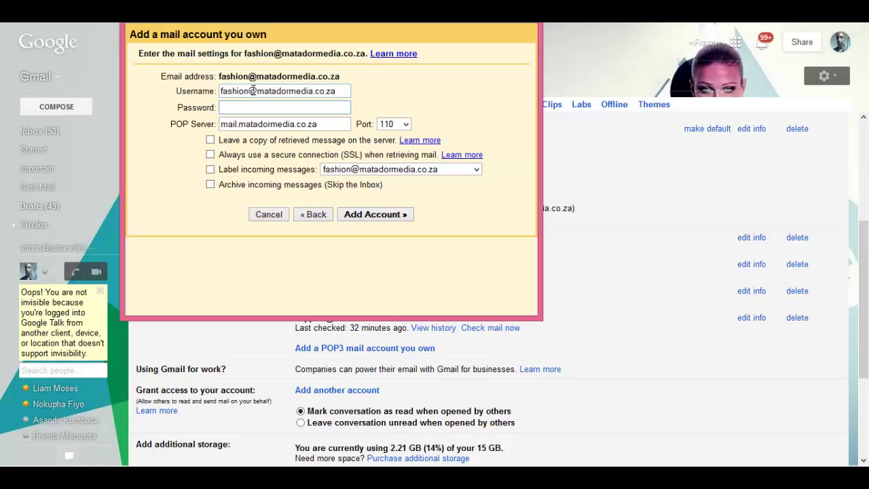
key("ctrl+v")
left_click(212, 172)
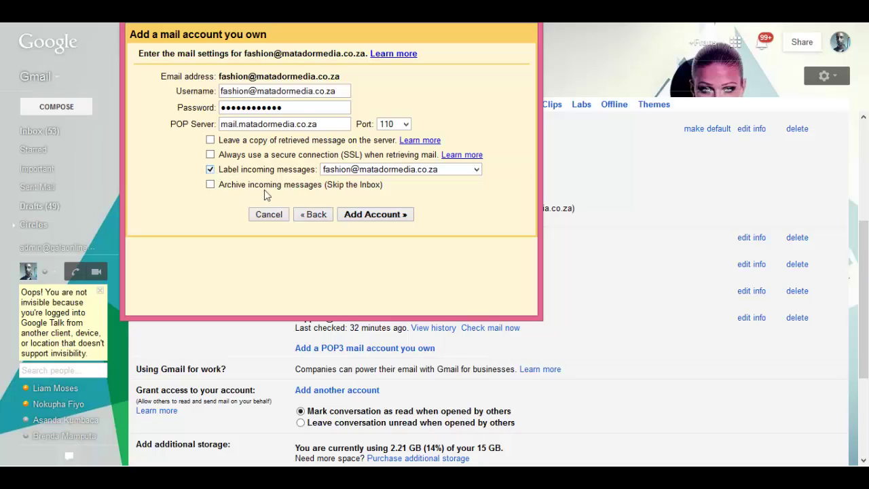
left_click(356, 217)
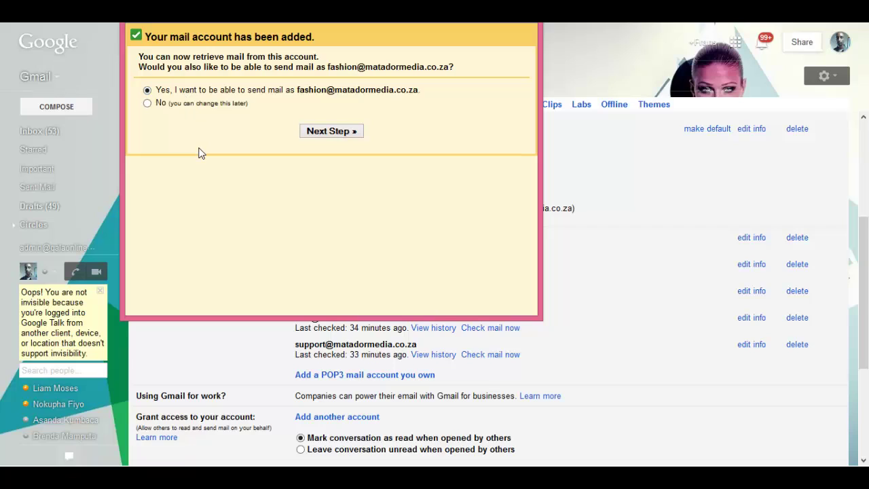
- Confirm 'Yes, I want to be able to send mail as' the fashion alias and continue
left_click(315, 133)
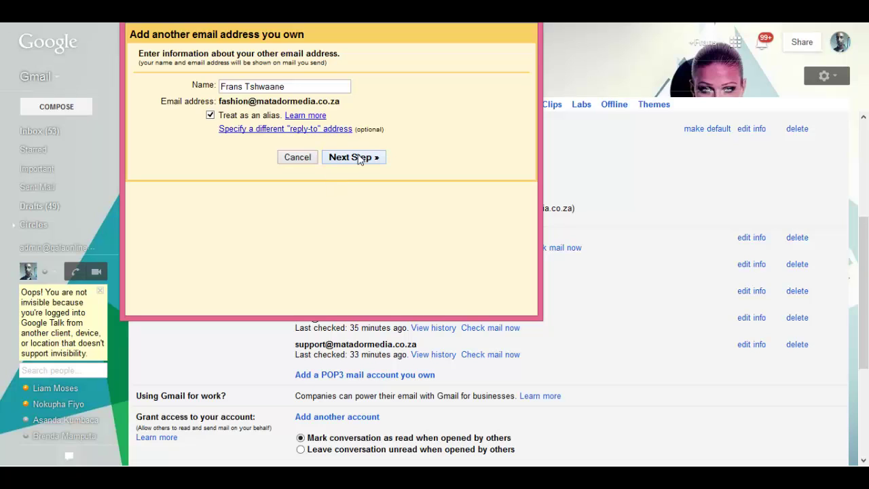
- Keep the sender name and 'Treat as an alias' ticked and go to the next step
left_click(358, 158)
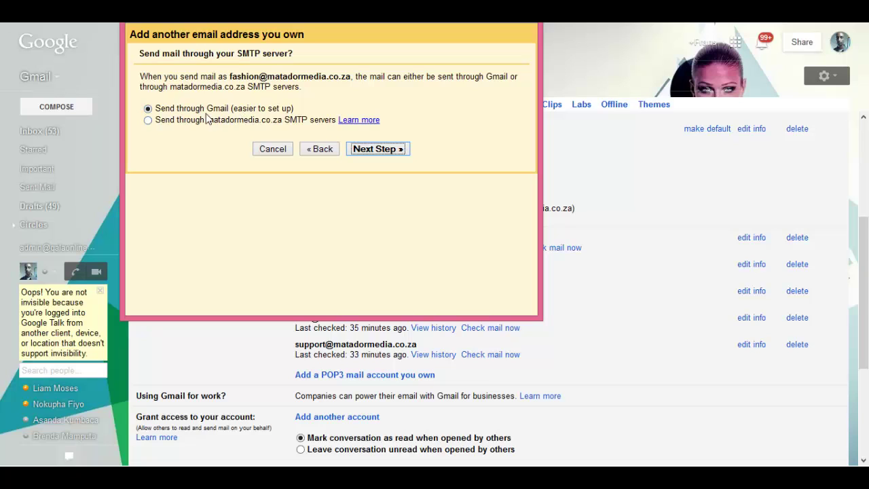
- Send through SMTP server mail.matadormedia.co.za port 587, with full-address username and pasted password
left_click(148, 120)
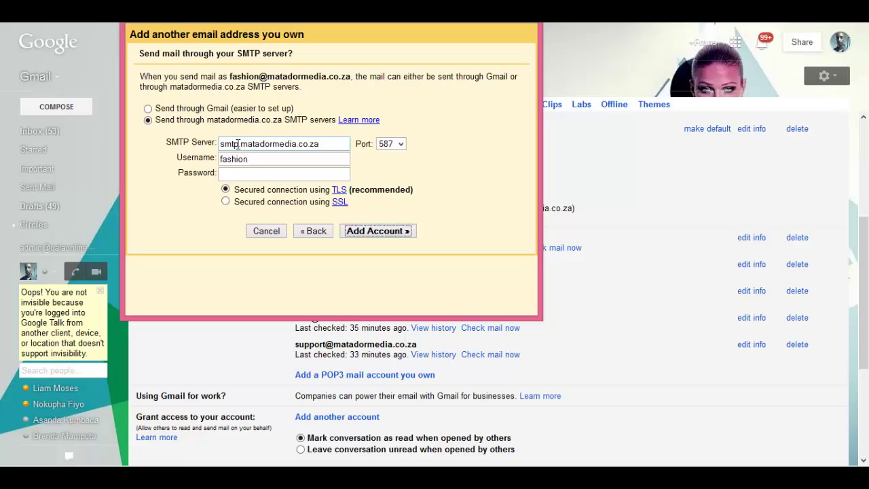
left_click_drag(238, 144, 214, 143)
type("mail")
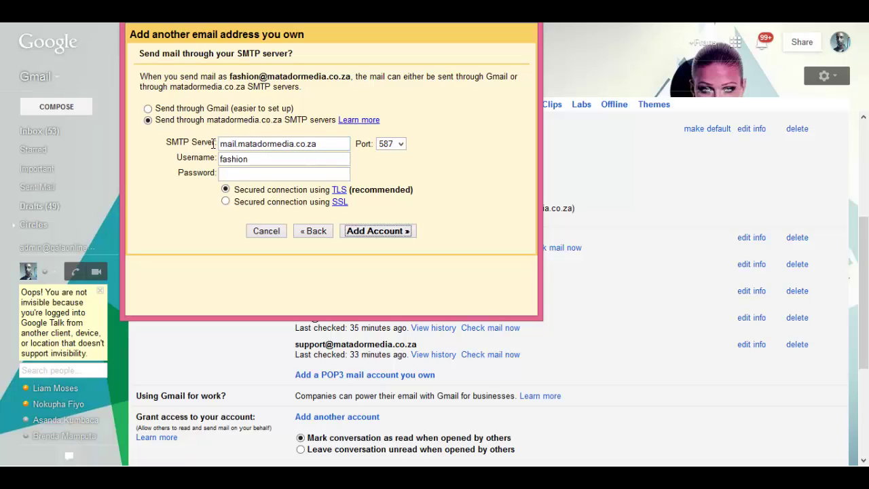
double_click(251, 158)
left_click(251, 158)
type("@matador")
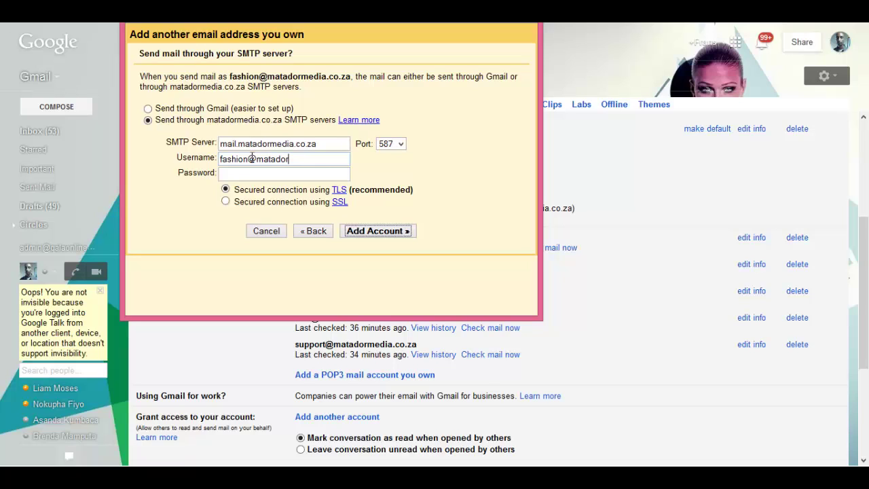
type("media.co.za")
key("Tab")
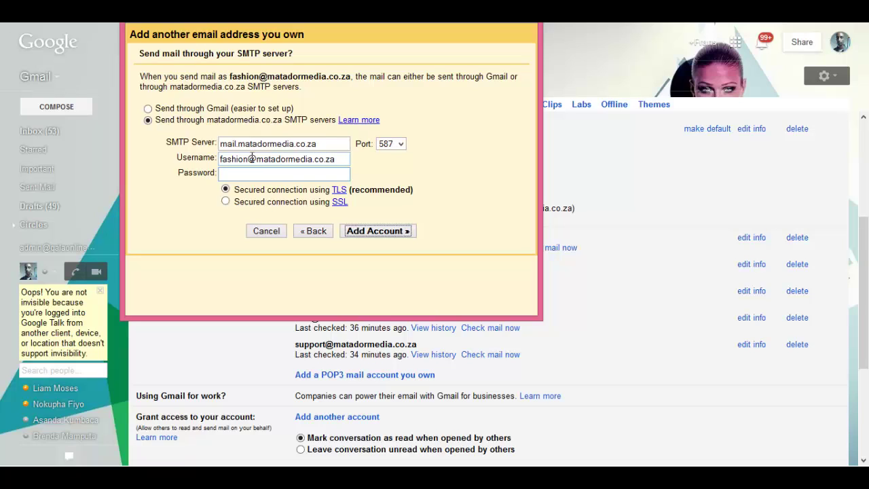
key("ctrl+v")
- Submit the SMTP settings, resend the confirmation email, and close the verification window
left_click(352, 233)
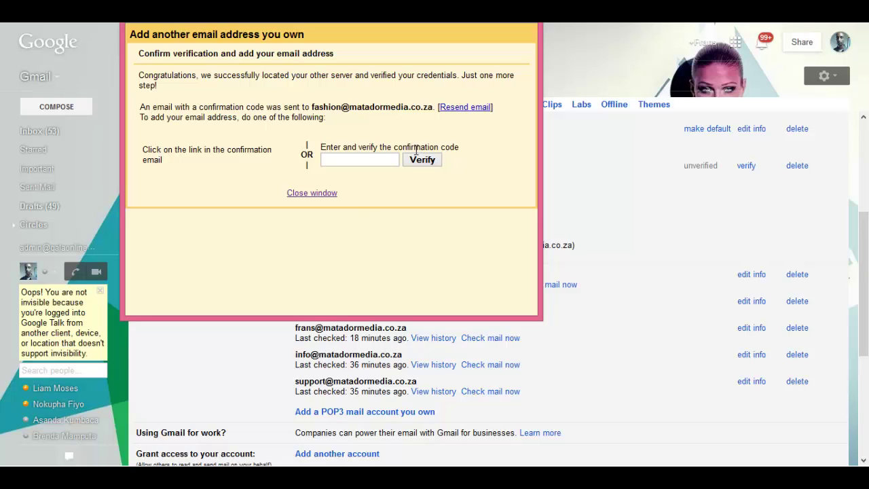
left_click(476, 115)
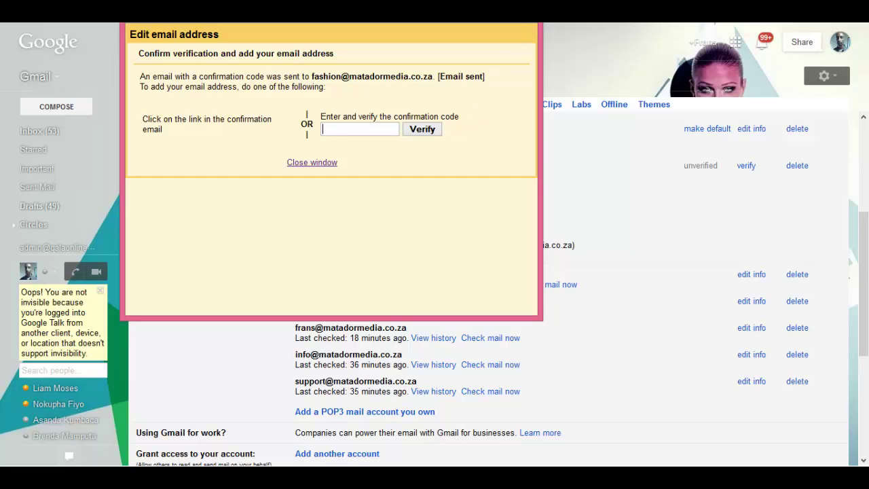
key("ctrl+w")
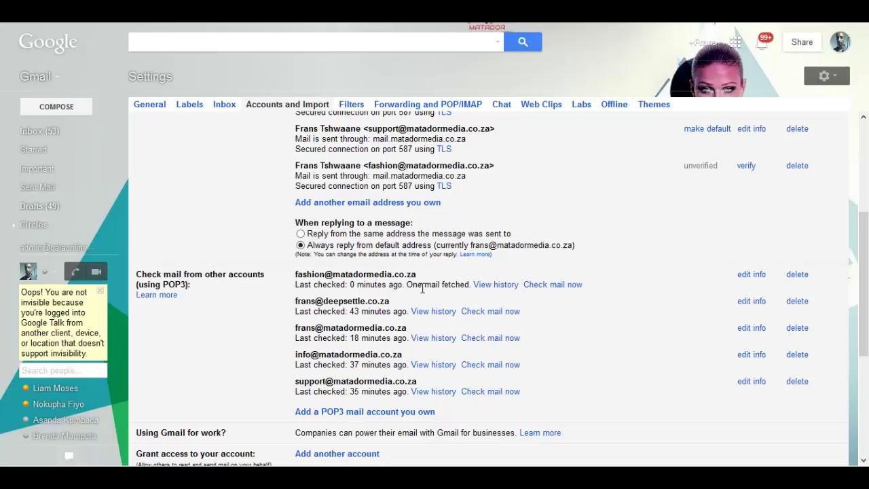
- Open the 'Gmail Confirmation - Send Mail as fashion' email from the inbox's Updates tab
left_click(67, 139)
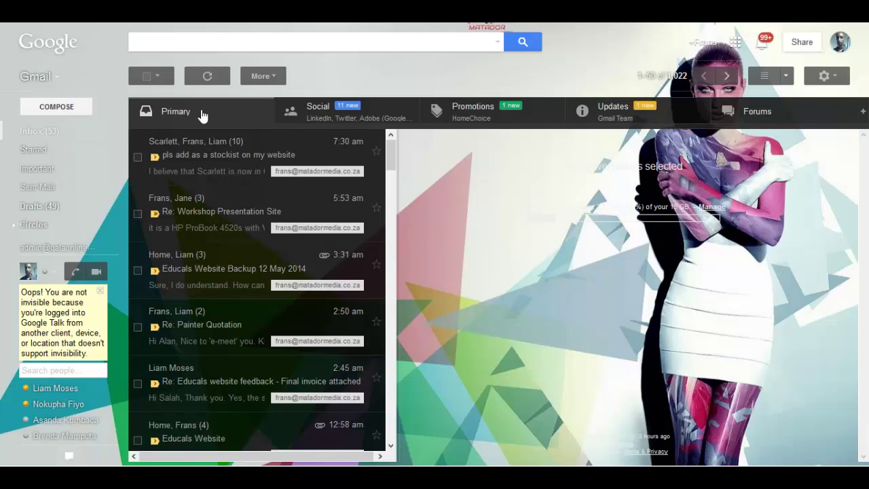
left_click(600, 117)
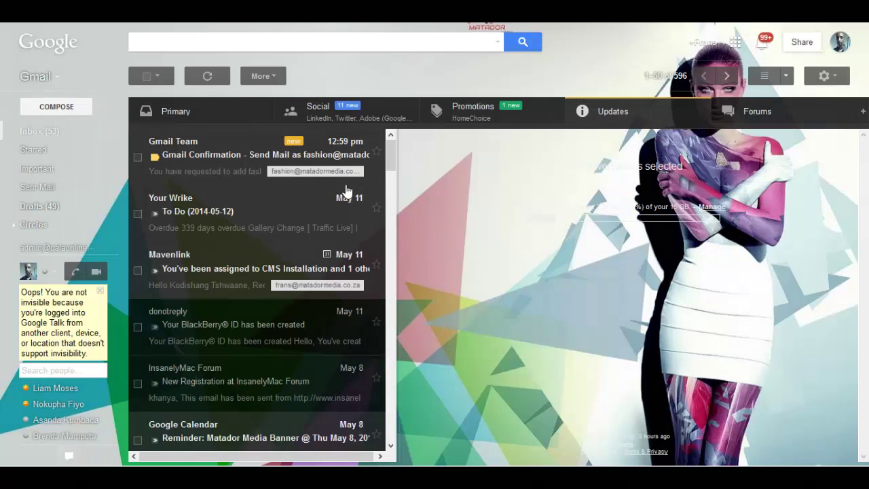
left_click(216, 157)
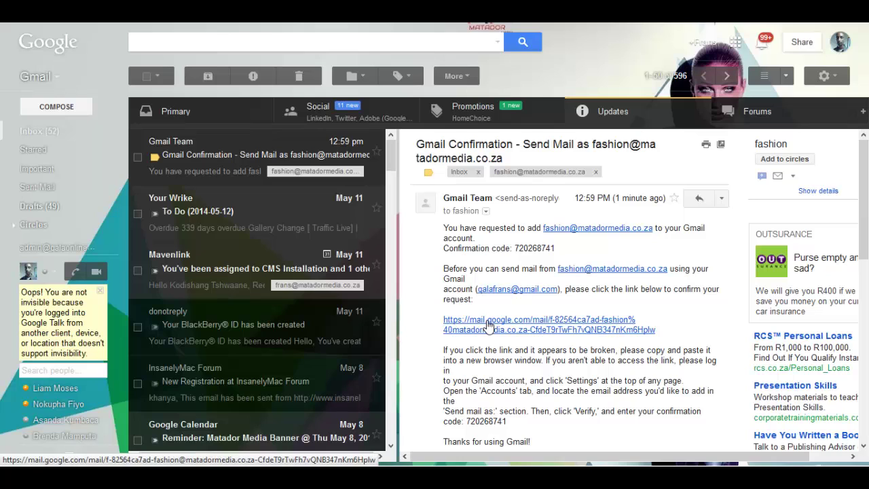
- Verify the fashion address using the link in the Gmail Confirmation email
left_click(487, 324)
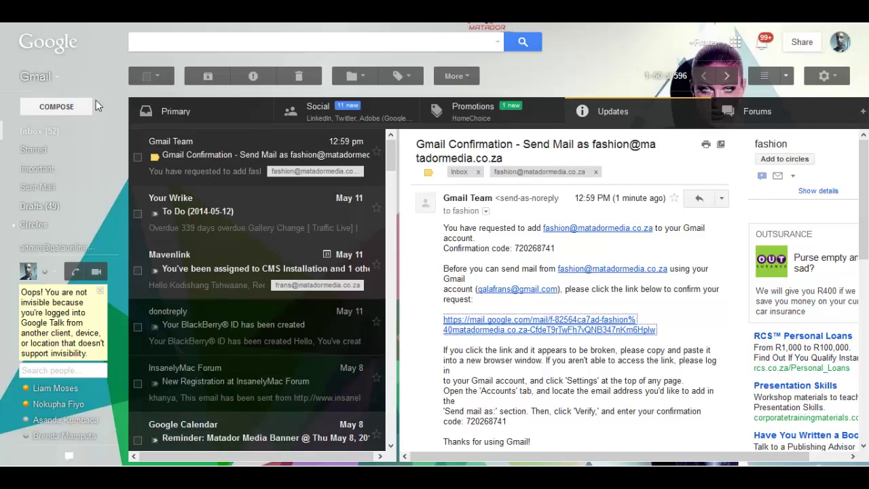
- Start a new message in Gmail
left_click(66, 110)
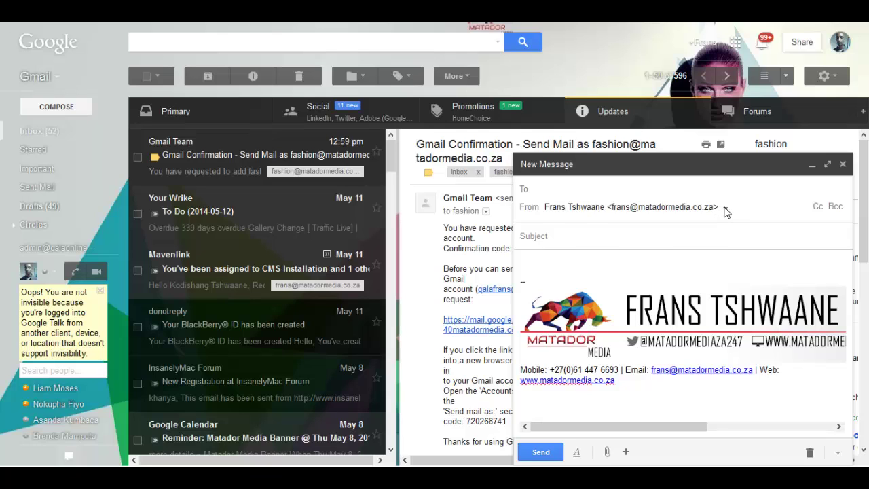
- Check which sender addresses are available, then discard the new draft
left_click(725, 209)
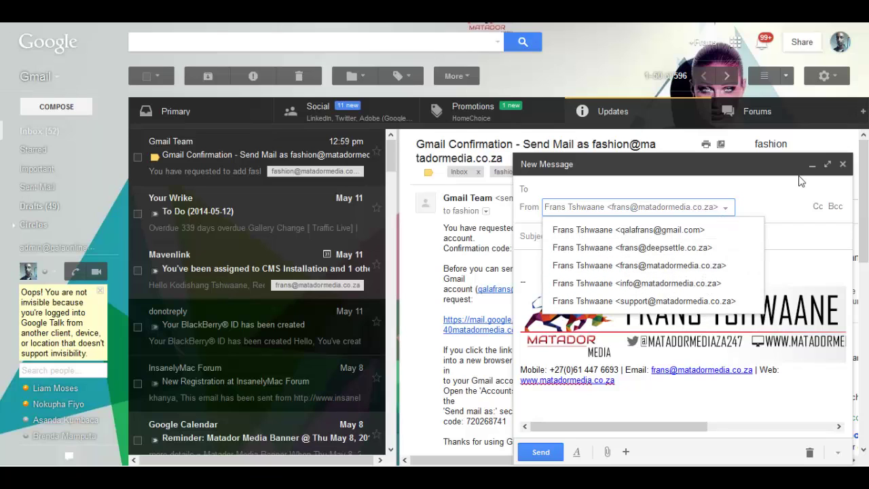
left_click(842, 168)
left_click(842, 167)
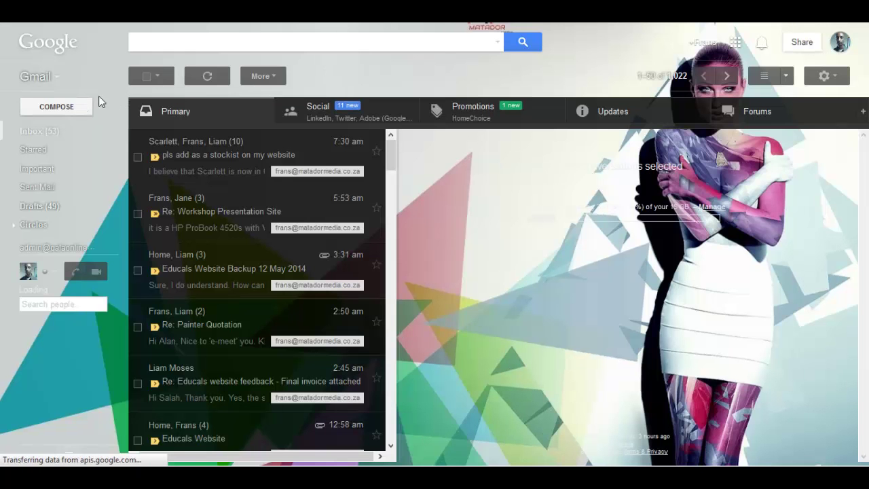
left_click(573, 112)
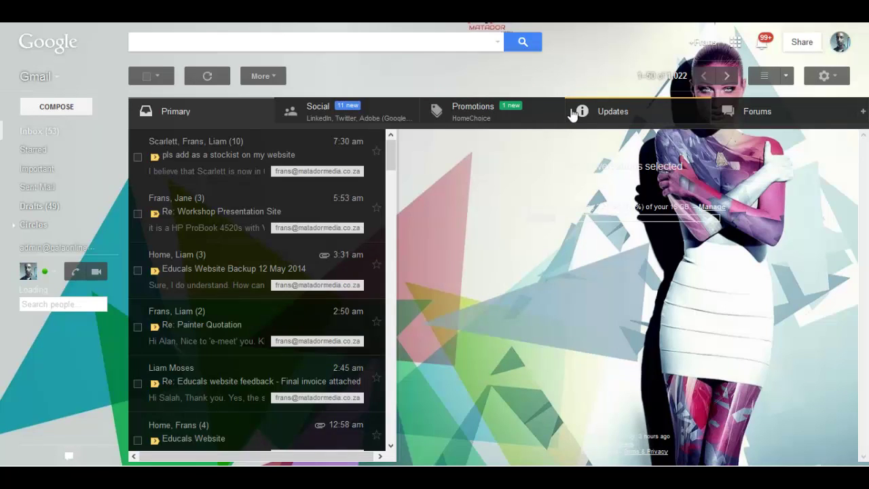
left_click(48, 108)
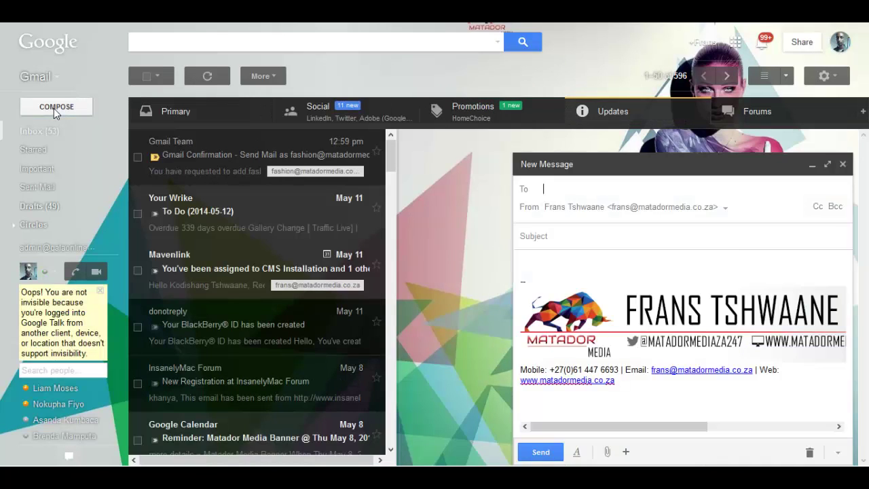
left_click(725, 210)
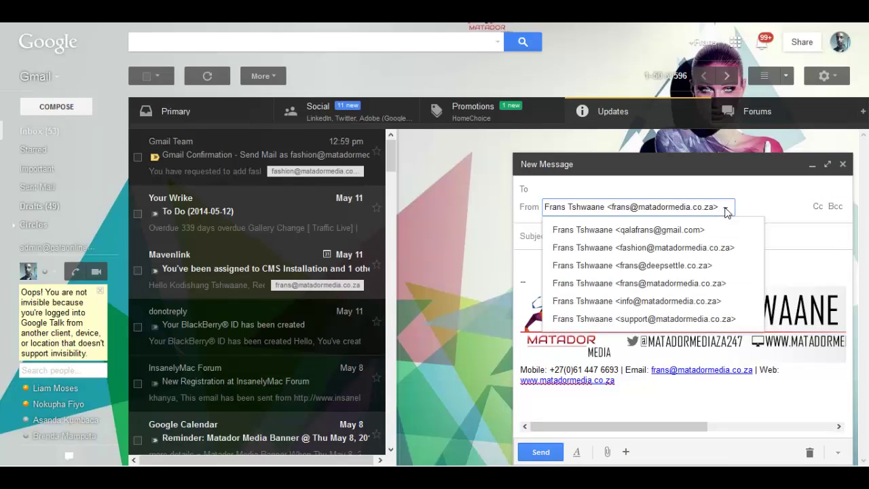
left_click(707, 250)
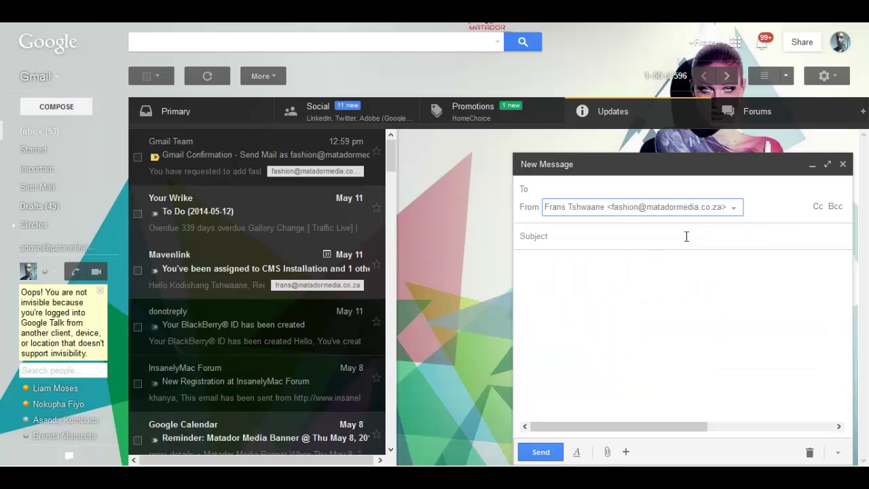
- Address the draft to the matadormedia.co.za contact chosen from suggestions
left_click(630, 189)
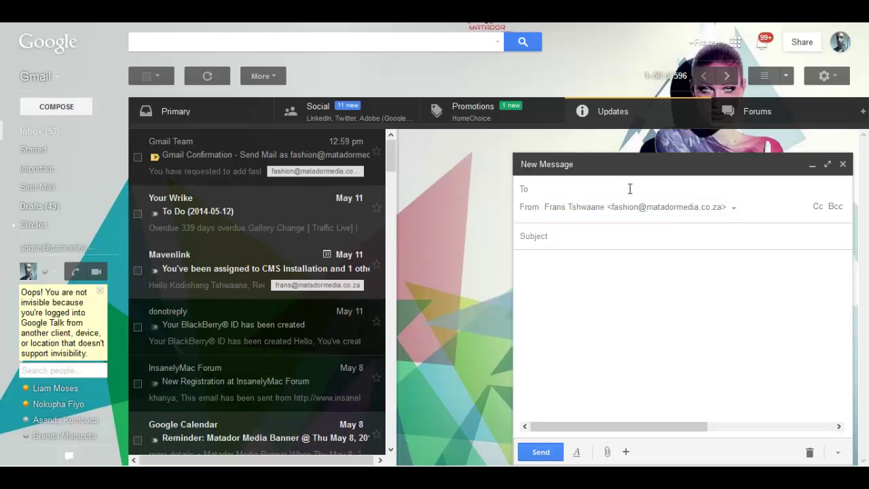
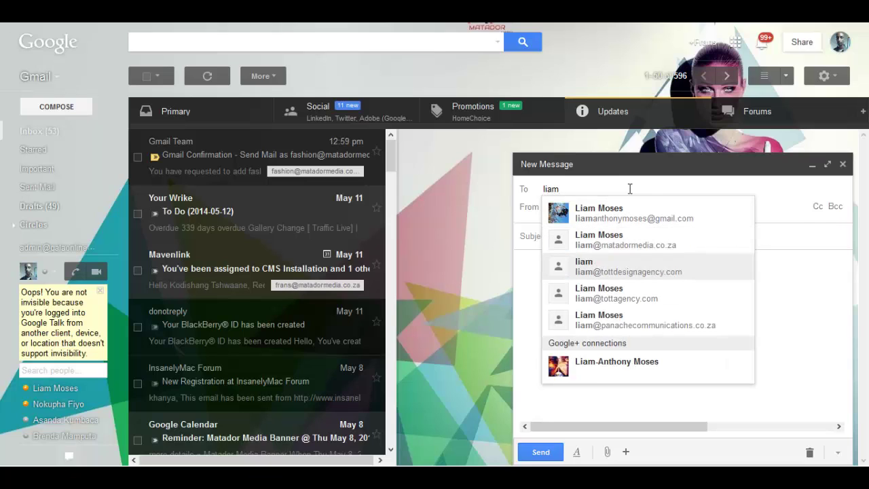
key("Return")
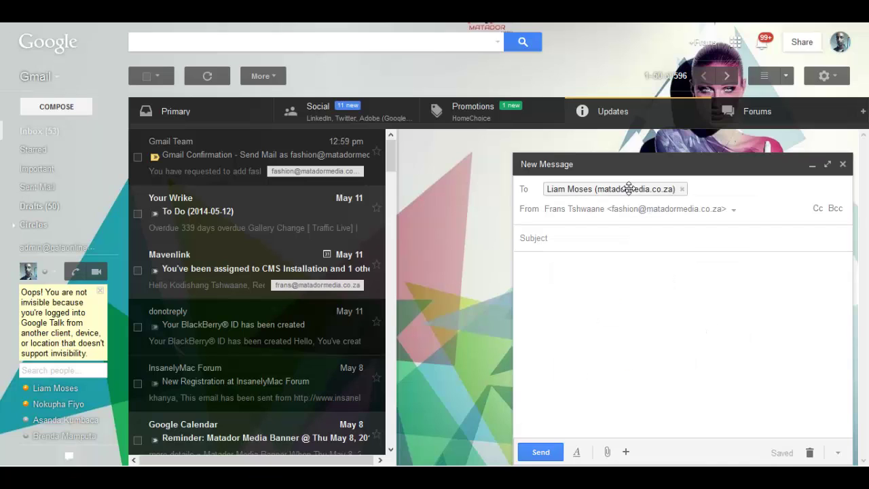
- Enter subject 'Re: Test Message' and body 'Test message from tutorials :)'
left_click(621, 237)
type("e")
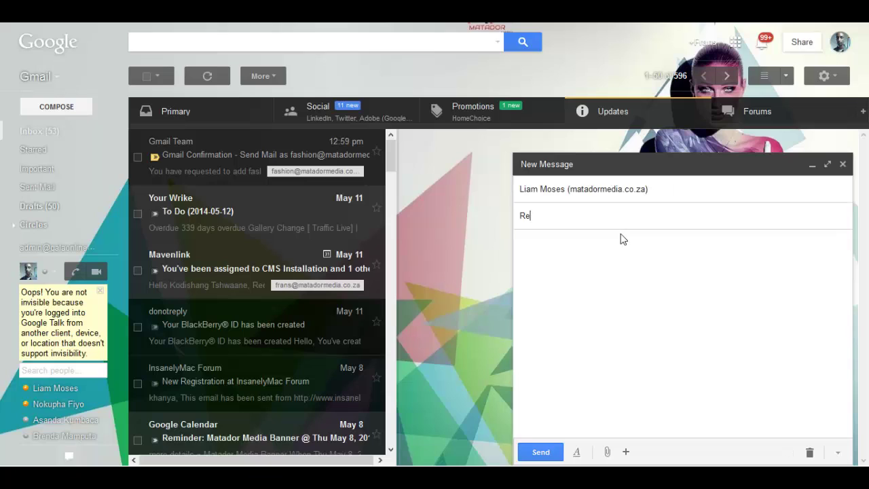
type(": Test Message")
left_click(624, 239)
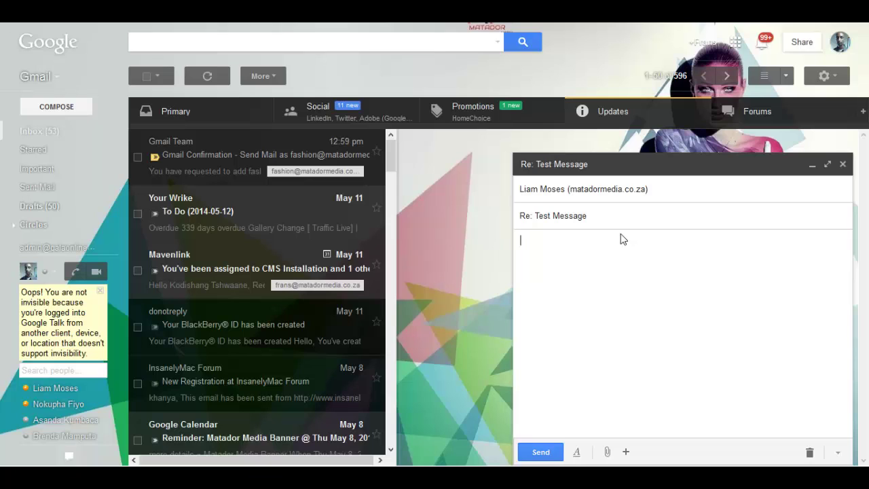
type("Test message fr")
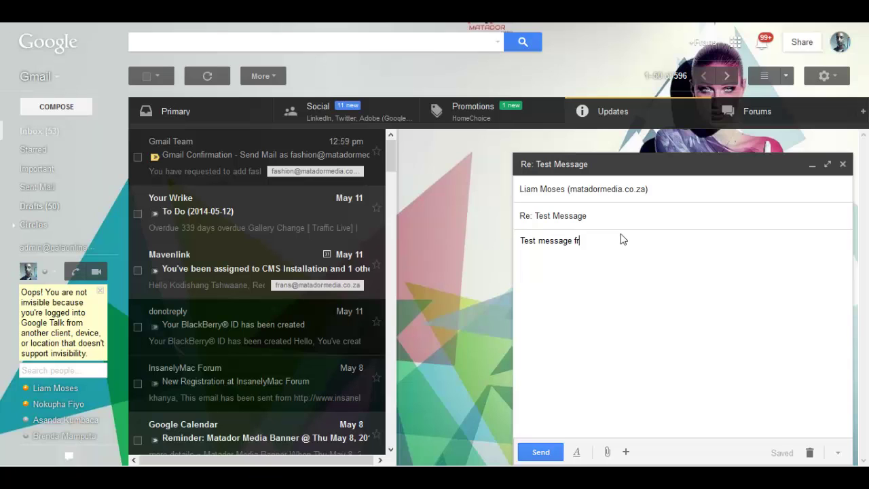
type("om tutorials :)")
- Send the 'Re: Test Message' email from the fashion alias
left_click(541, 452)
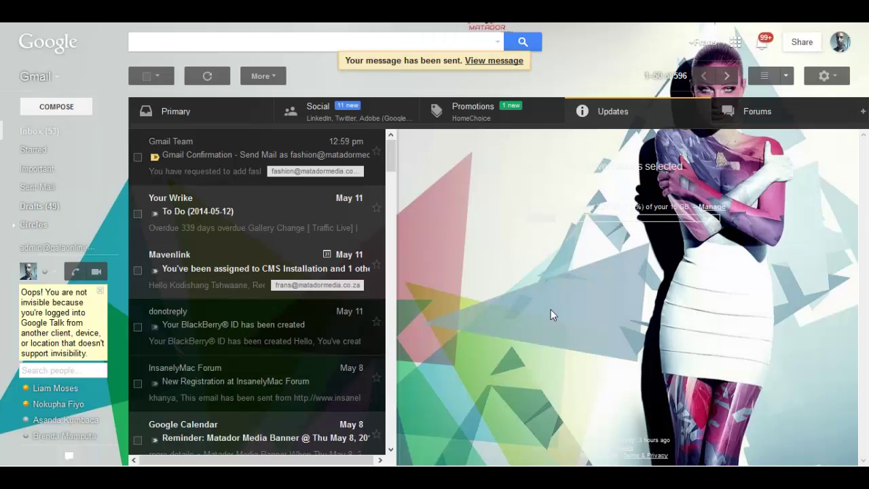